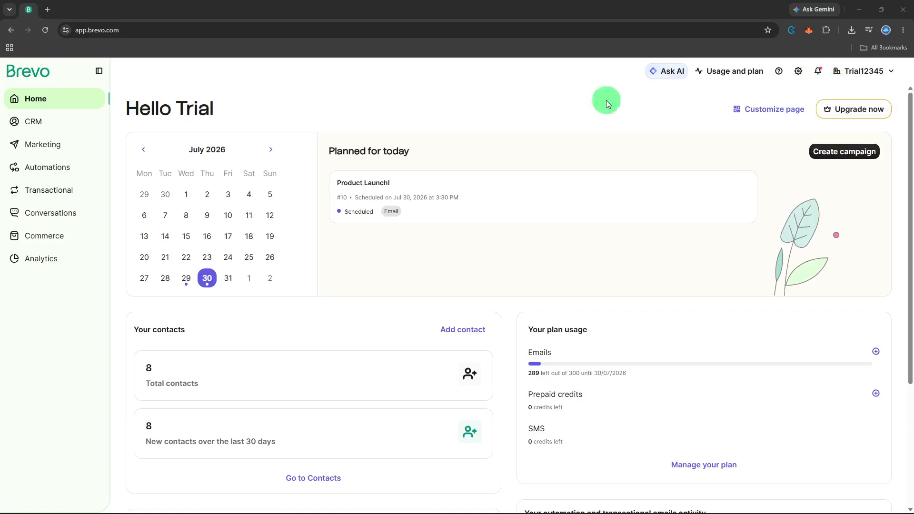
Step: Create a new automation workflow from the pre-built Welcome message email template, with English as the template language
click(76, 179)
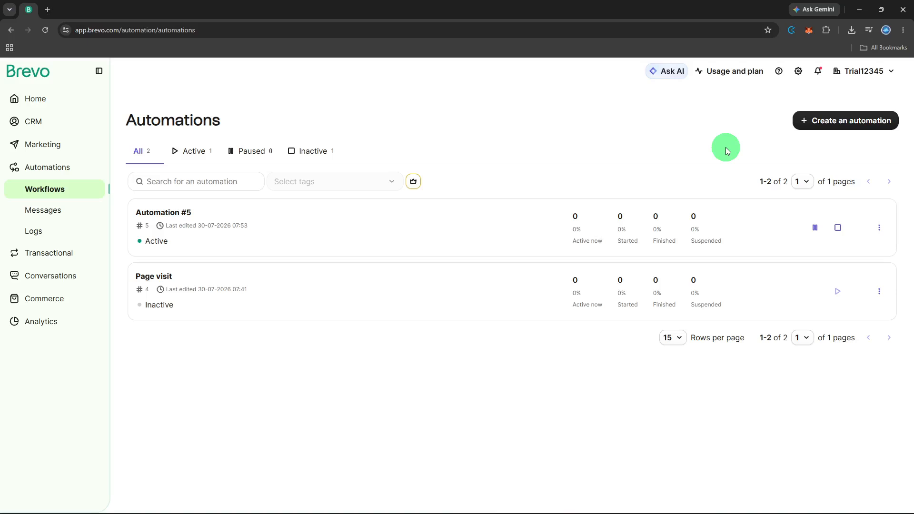
click(805, 123)
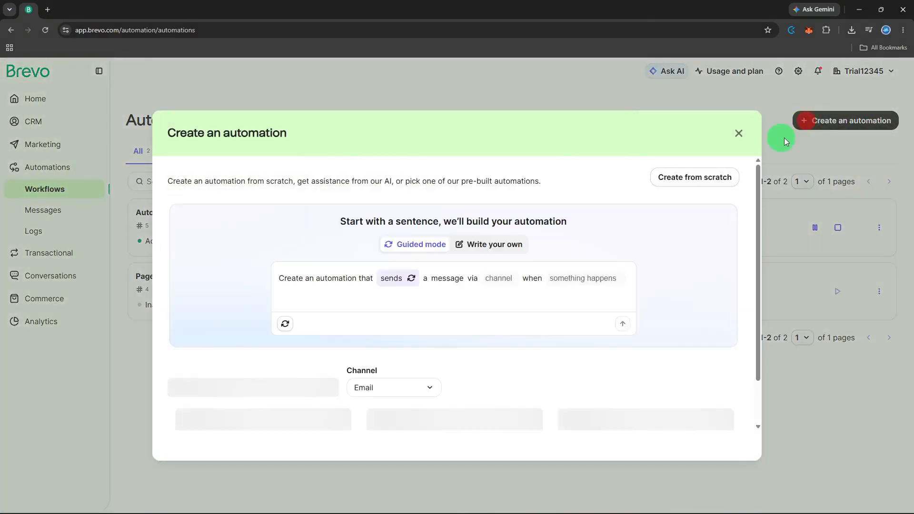
scroll(508, 312, down, 2)
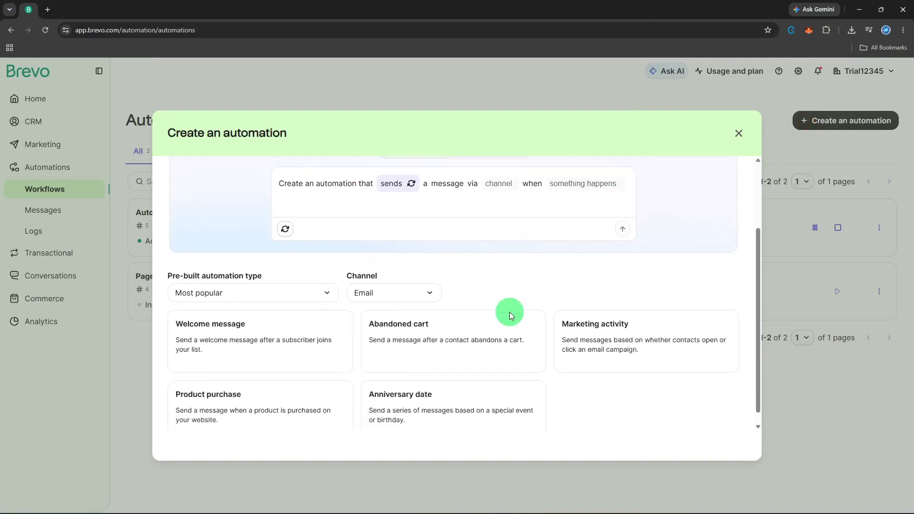
click(305, 361)
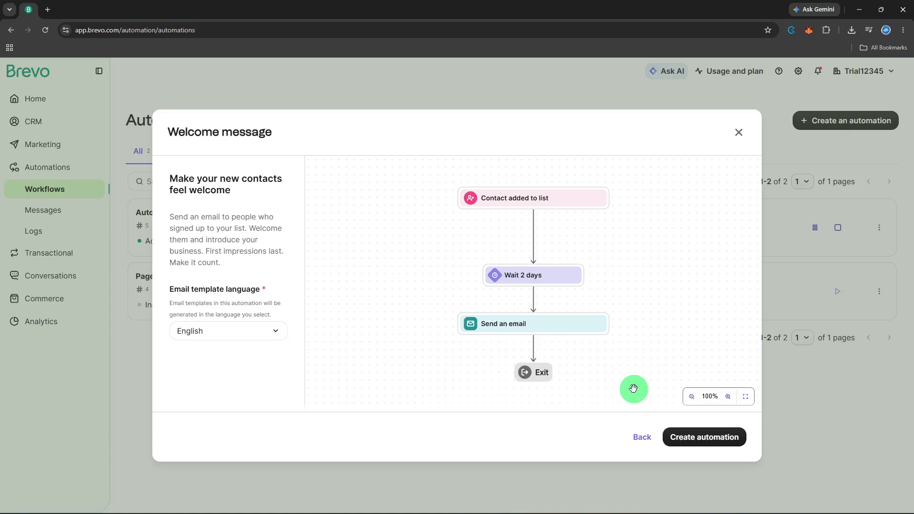
click(691, 437)
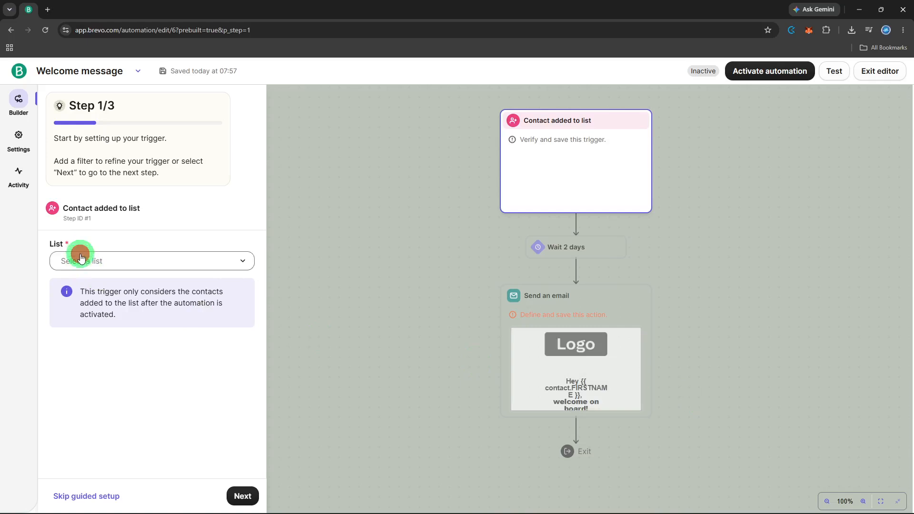
Step: Set the trigger's contact list to Your first list #2 from Your First Folder and accept the 2-day time delay
click(80, 253)
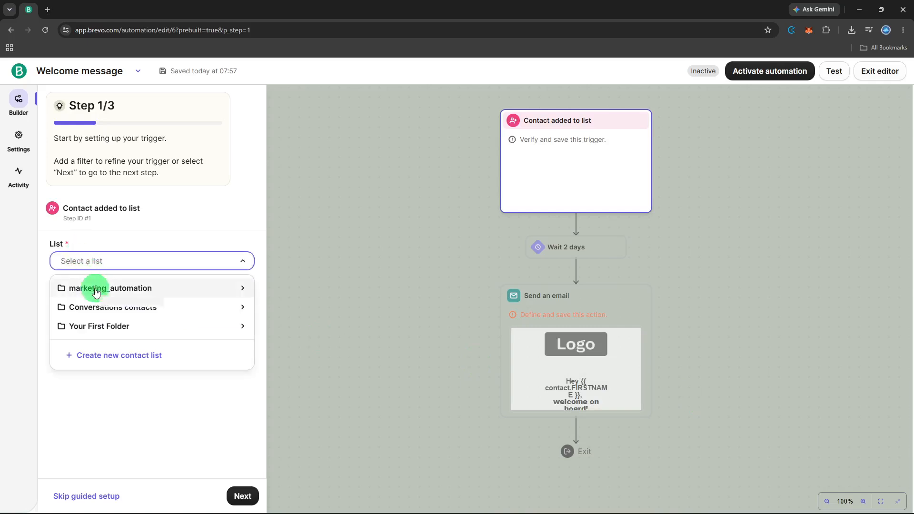
click(94, 325)
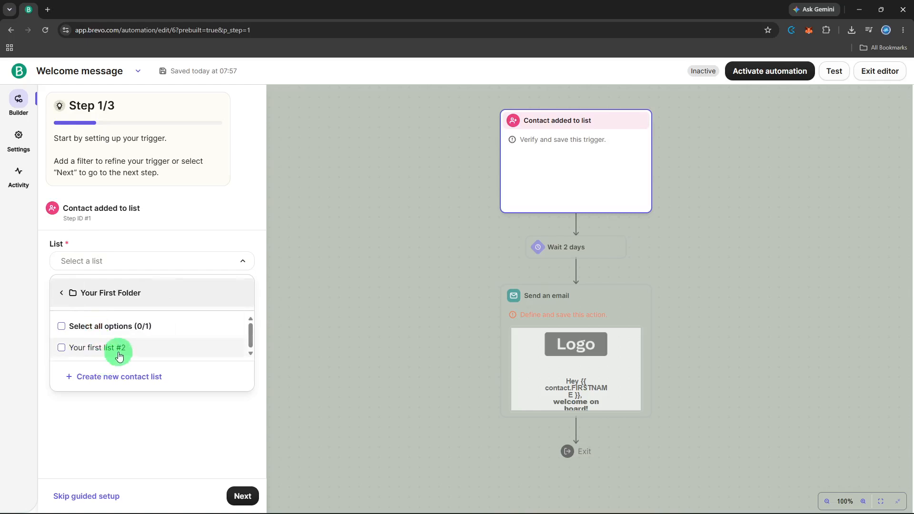
click(118, 351)
click(238, 492)
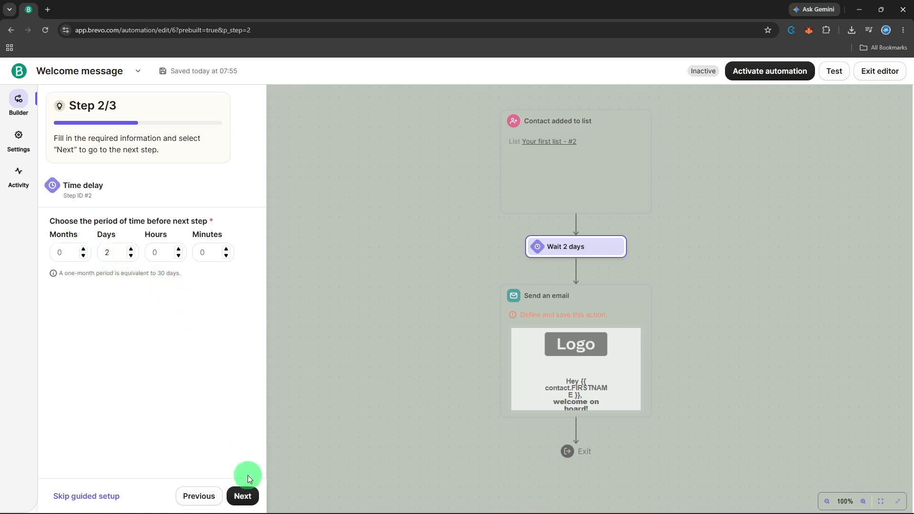
click(245, 494)
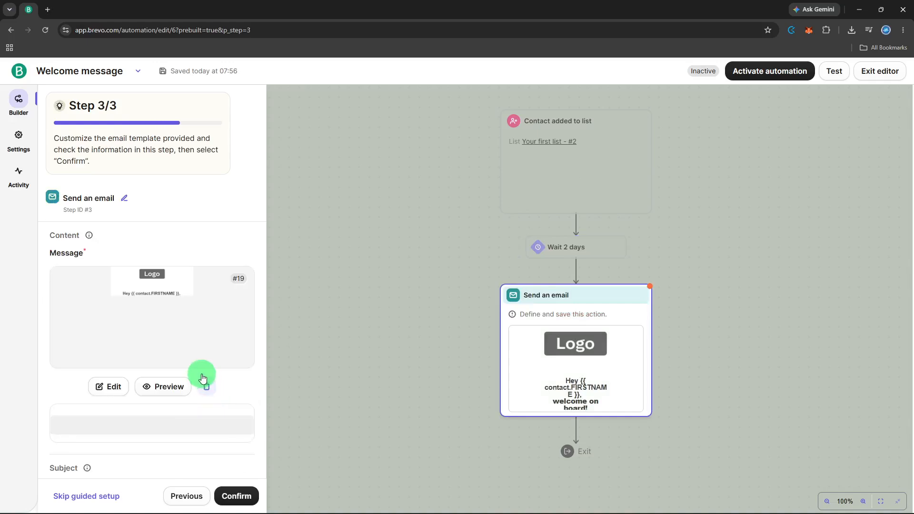
Step: Review the welcome email step's message design, event data, subject line, preview text, sender details and additional settings
scroll(200, 373, down, 1)
scroll(200, 373, down, 3)
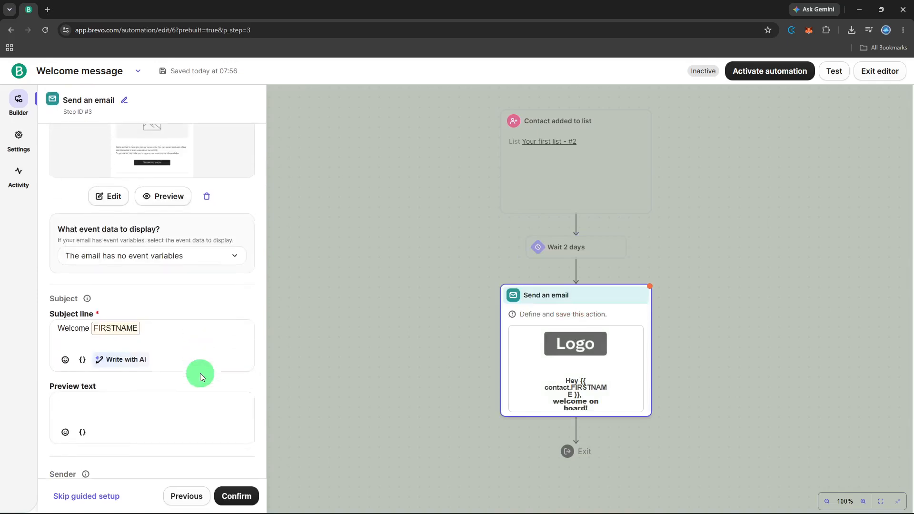
scroll(200, 373, down, 1)
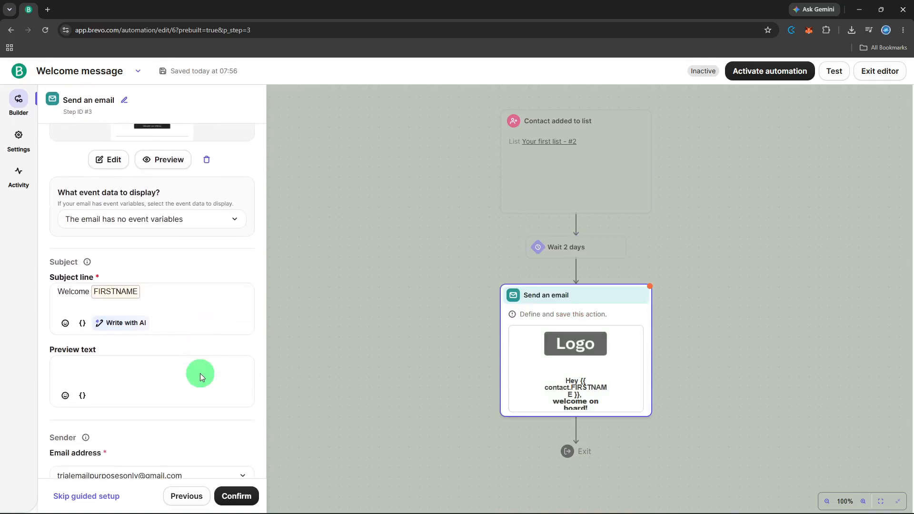
click(201, 373)
scroll(201, 373, down, 3)
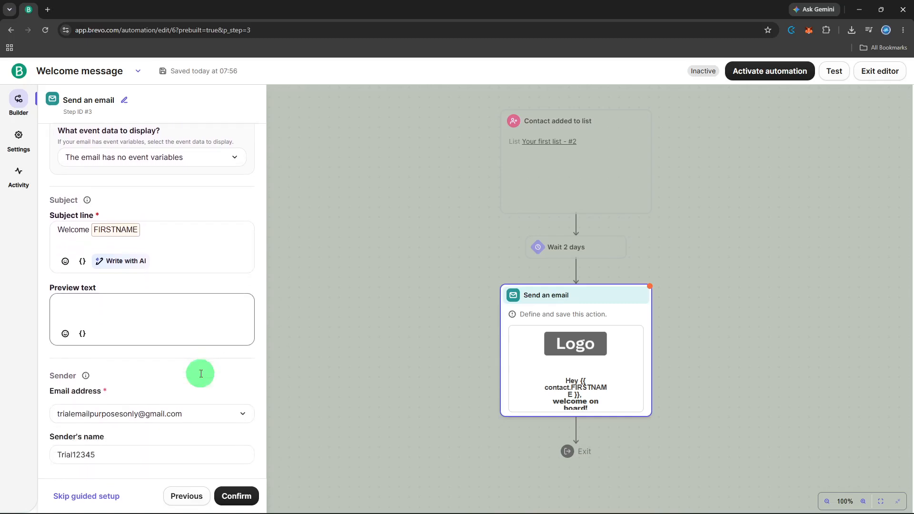
scroll(202, 377, down, 2)
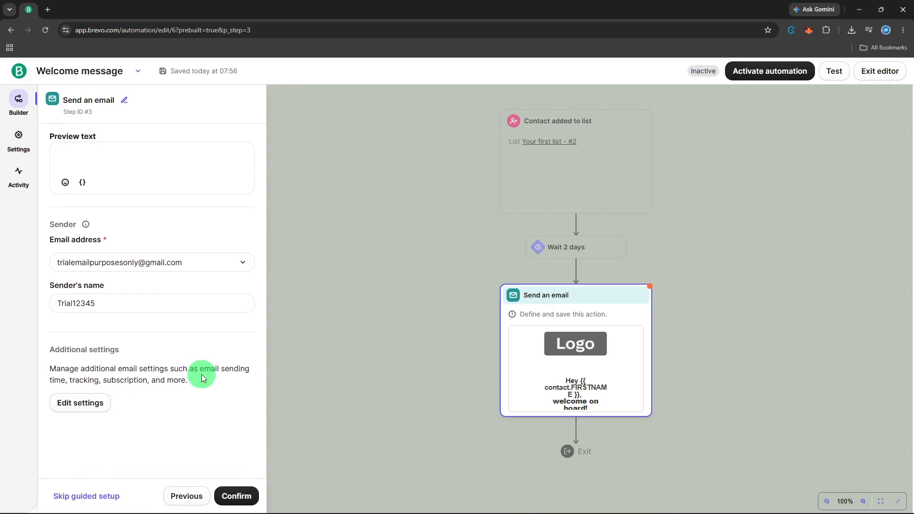
scroll(201, 374, up, 1)
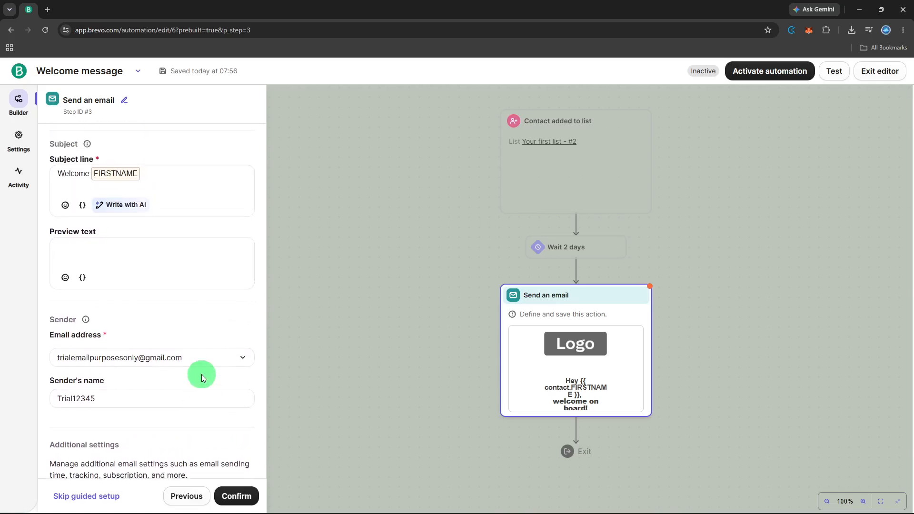
scroll(201, 374, up, 6)
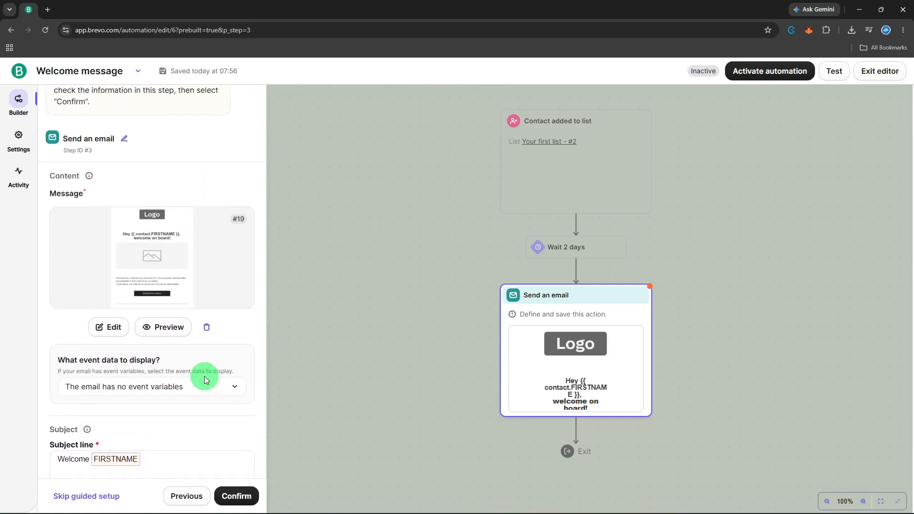
scroll(204, 376, down, 4)
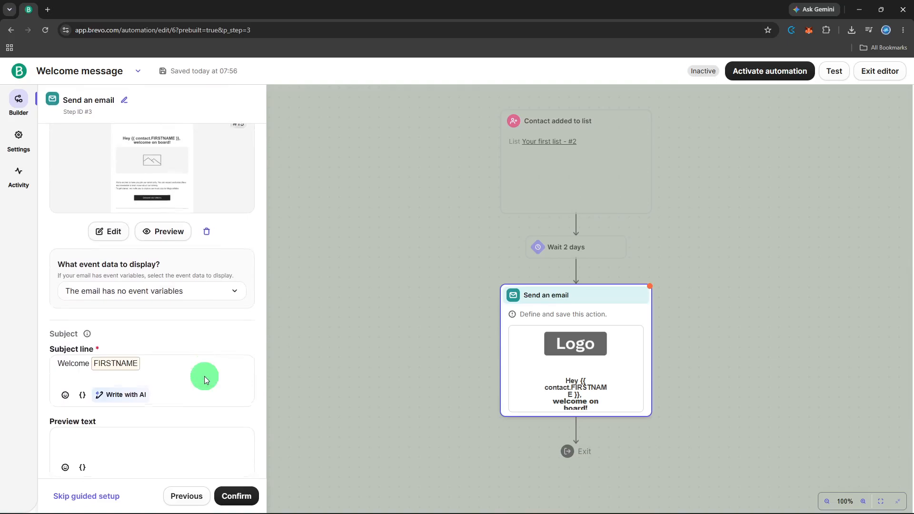
scroll(204, 376, down, 2)
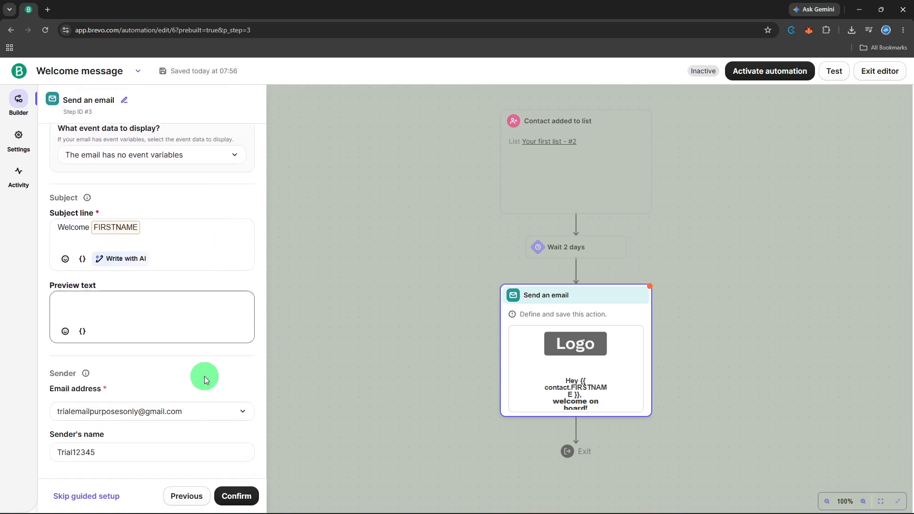
scroll(204, 376, down, 1)
scroll(205, 376, up, 2)
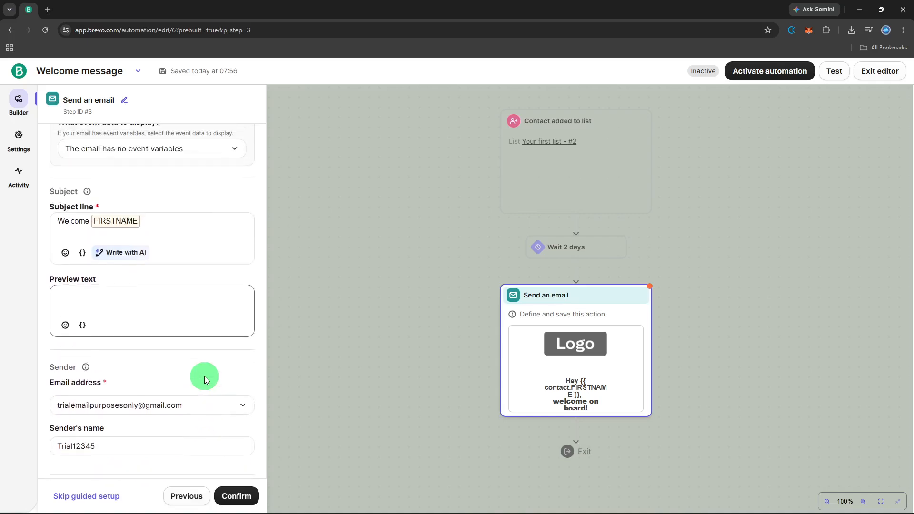
scroll(204, 375, up, 6)
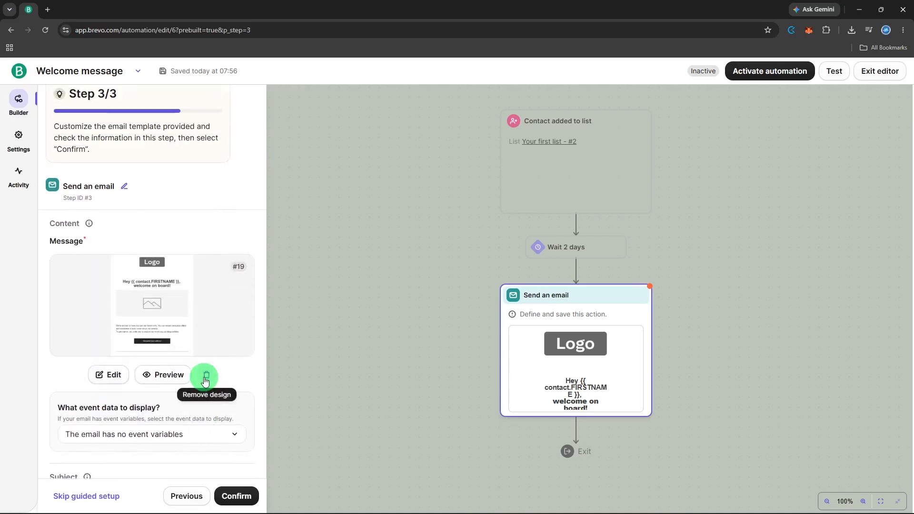
scroll(205, 377, down, 1)
scroll(204, 380, down, 2)
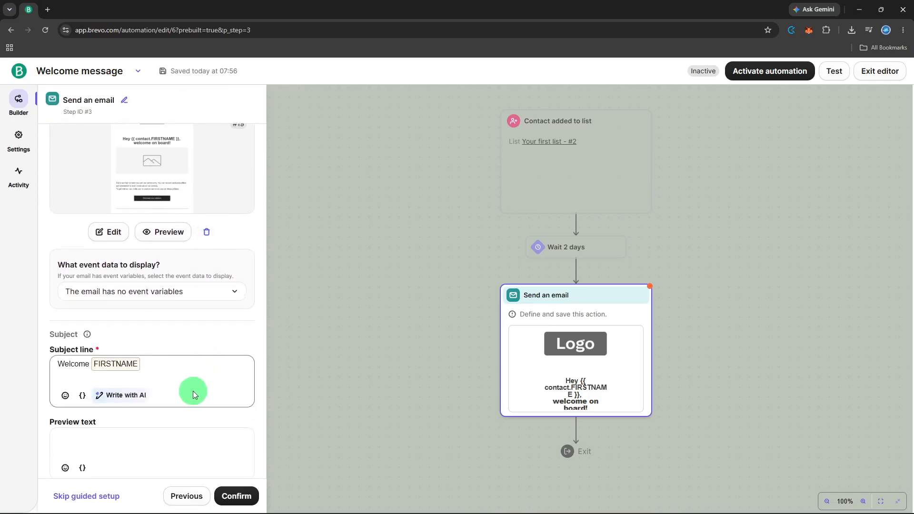
scroll(193, 391, down, 2)
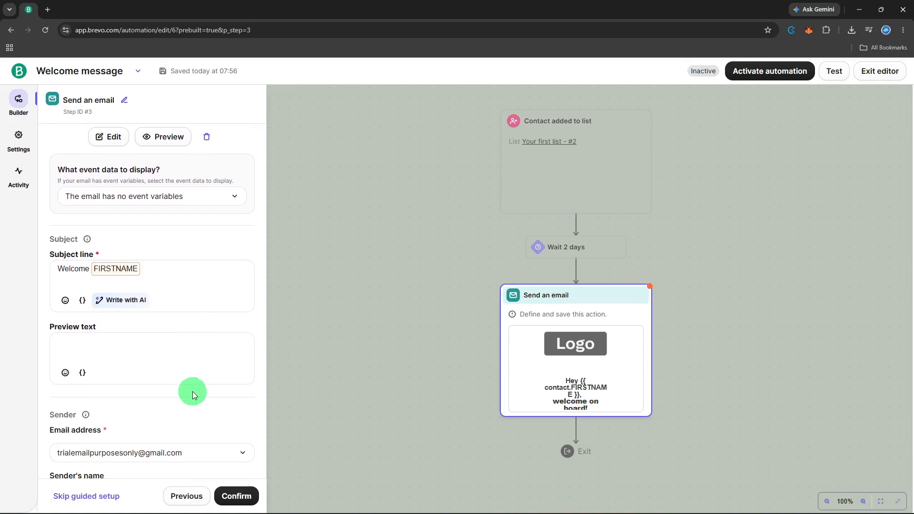
scroll(175, 373, down, 1)
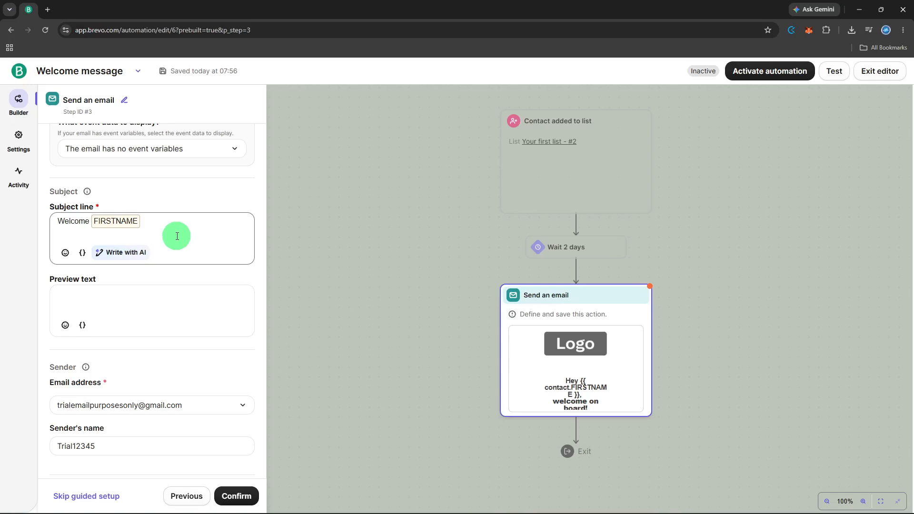
click(181, 273)
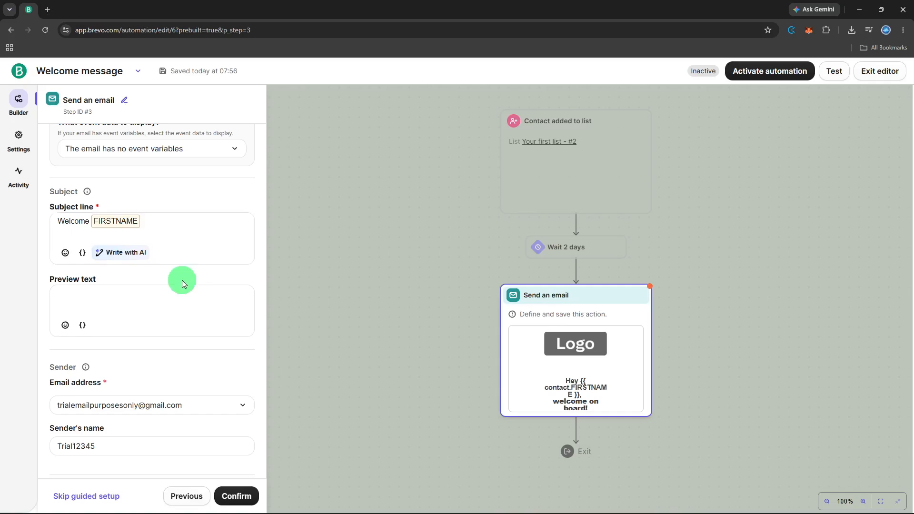
scroll(182, 281, down, 3)
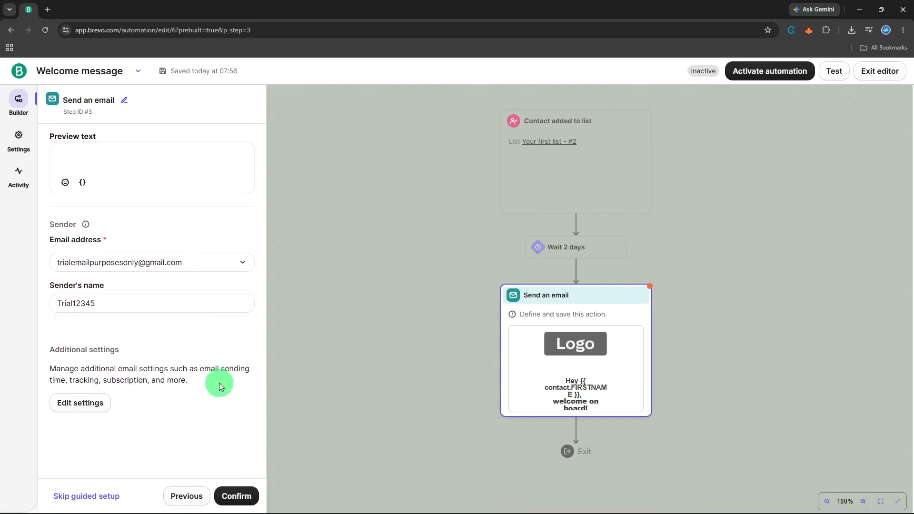
Step: Confirm the email step and activate the Welcome message automation without allowing contact re-entry after exit
click(228, 495)
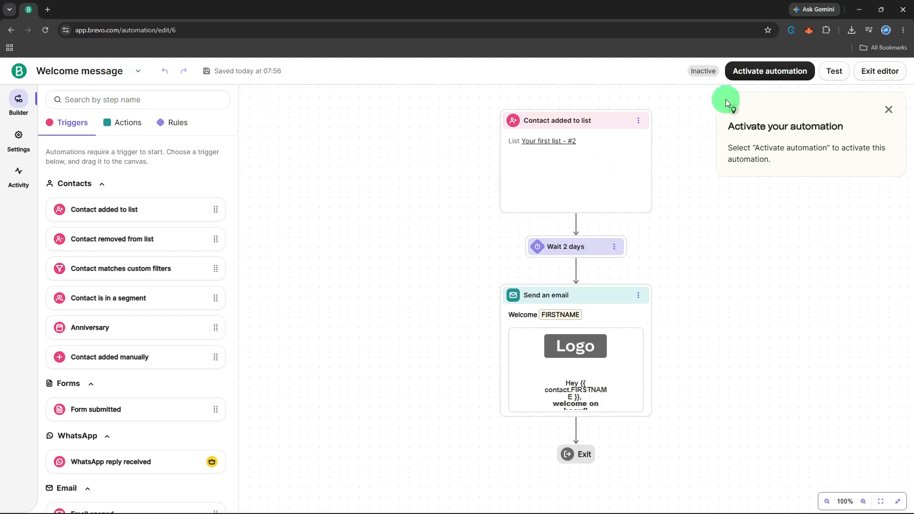
click(751, 76)
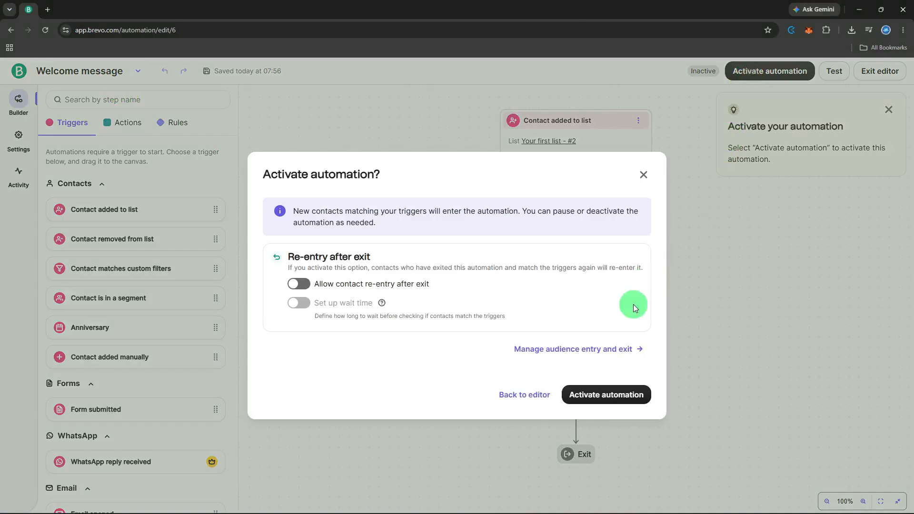
click(586, 401)
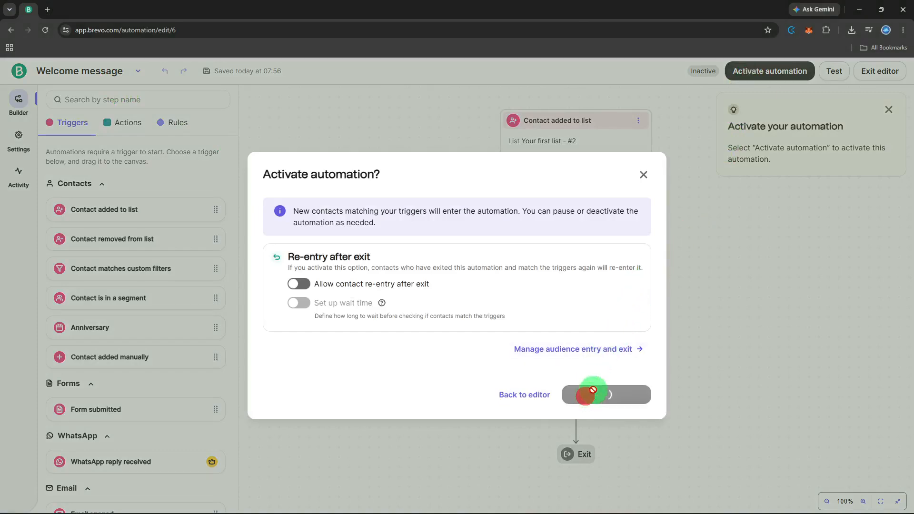